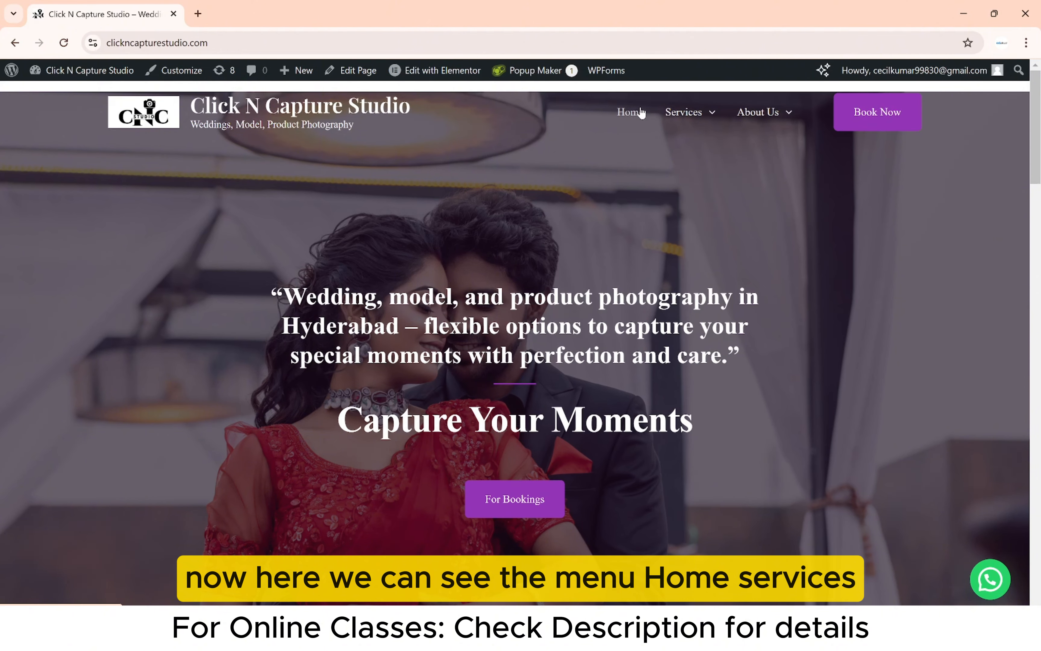
mouse_move(753, 111)
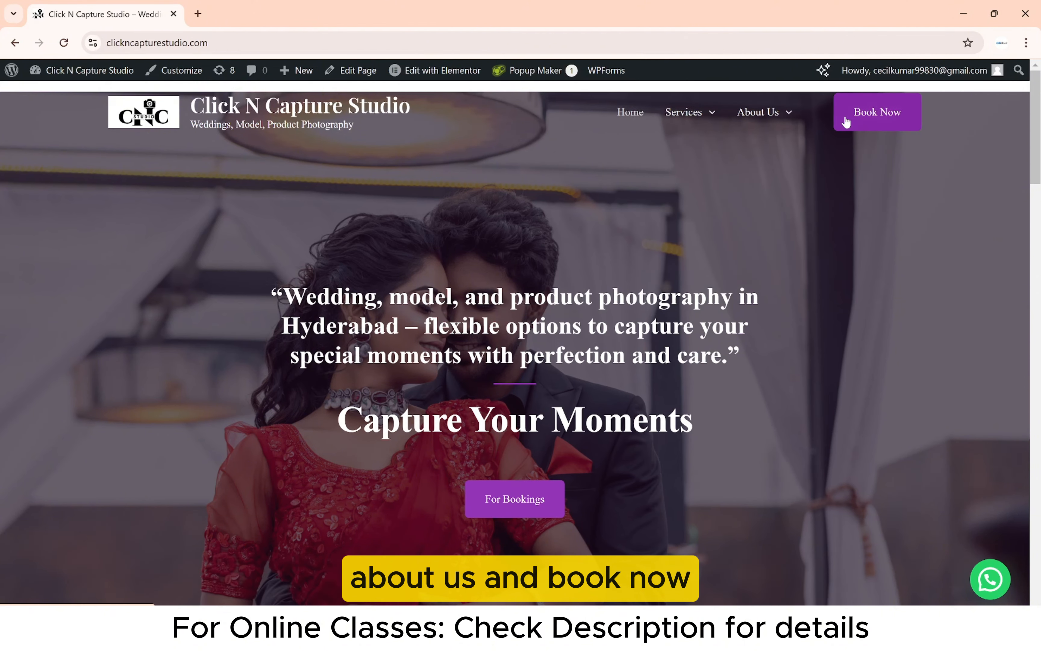
left_click_drag(1039, 134, 1040, 102)
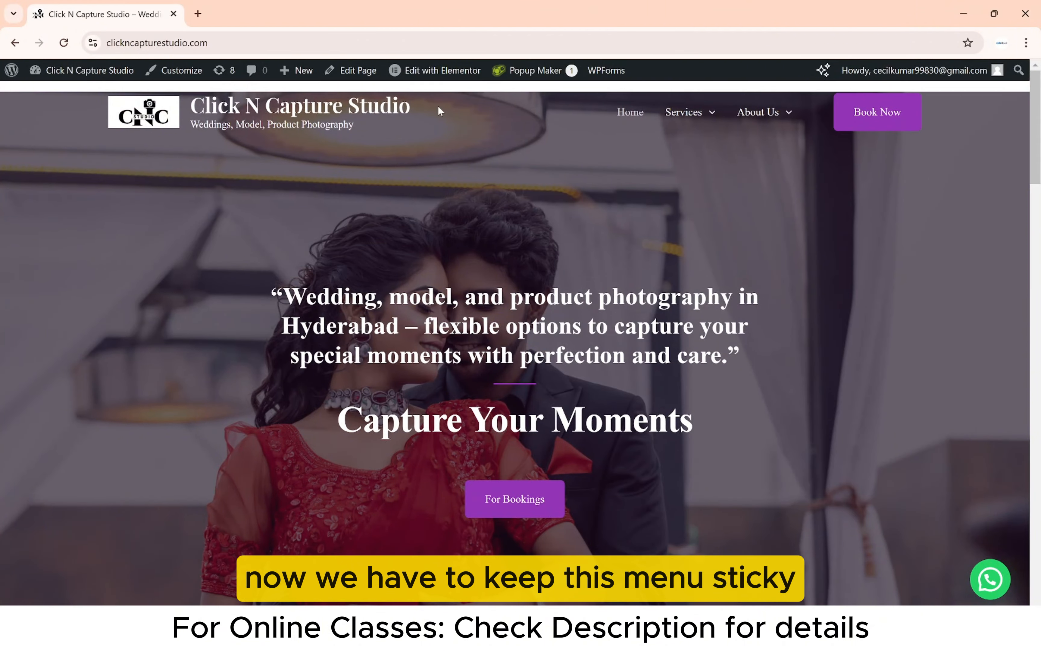
left_click_drag(1039, 121, 1038, 96)
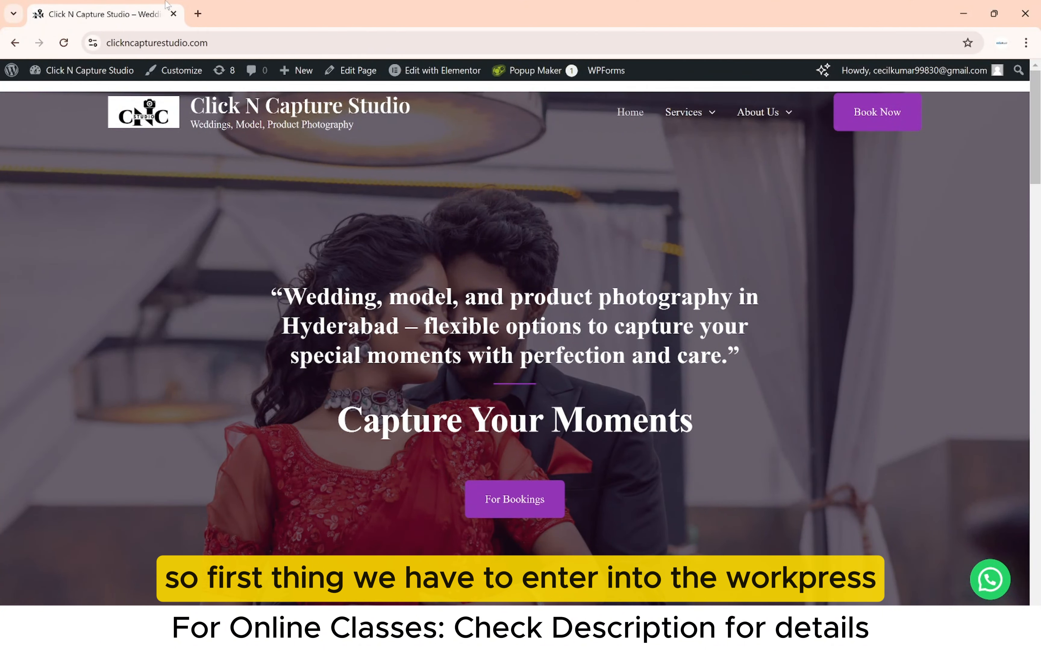
mouse_move(2, 74)
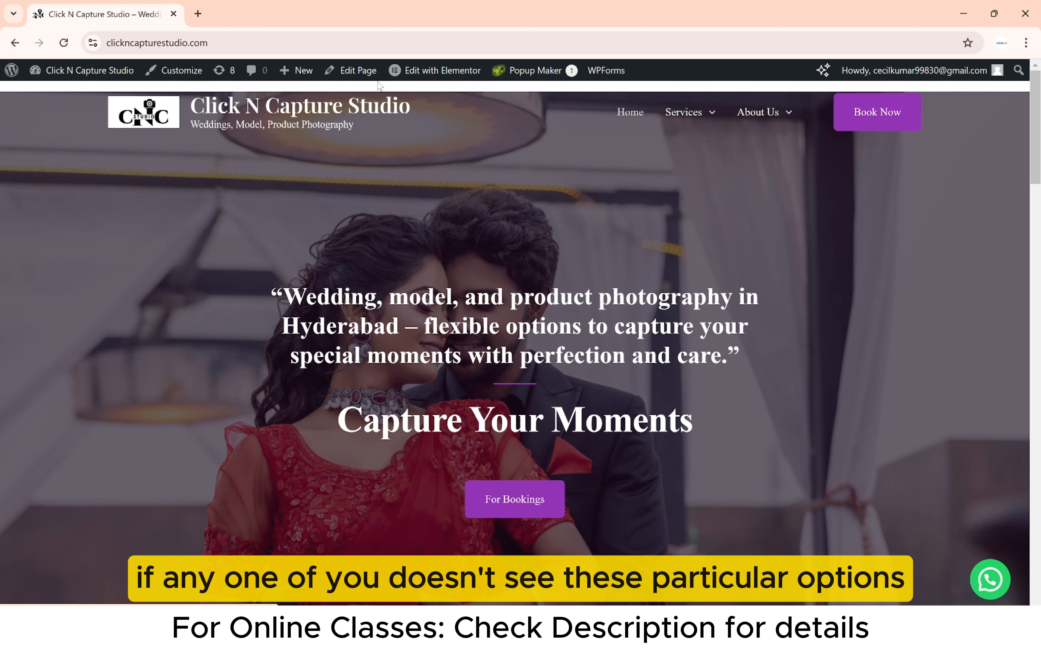
left_click(284, 40)
left_click(284, 39)
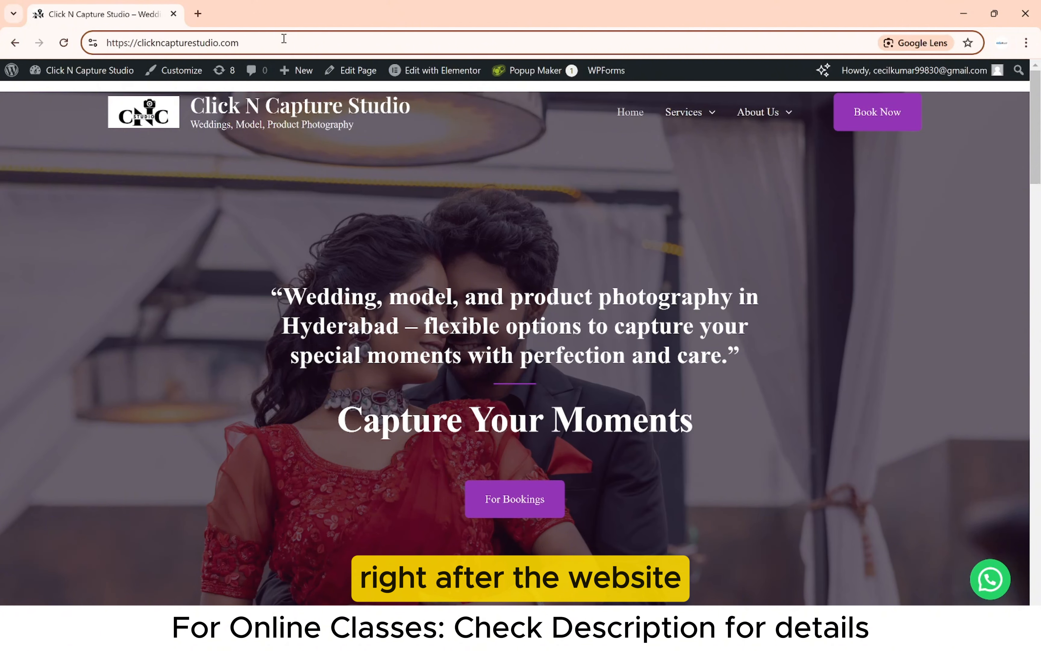
type("/")
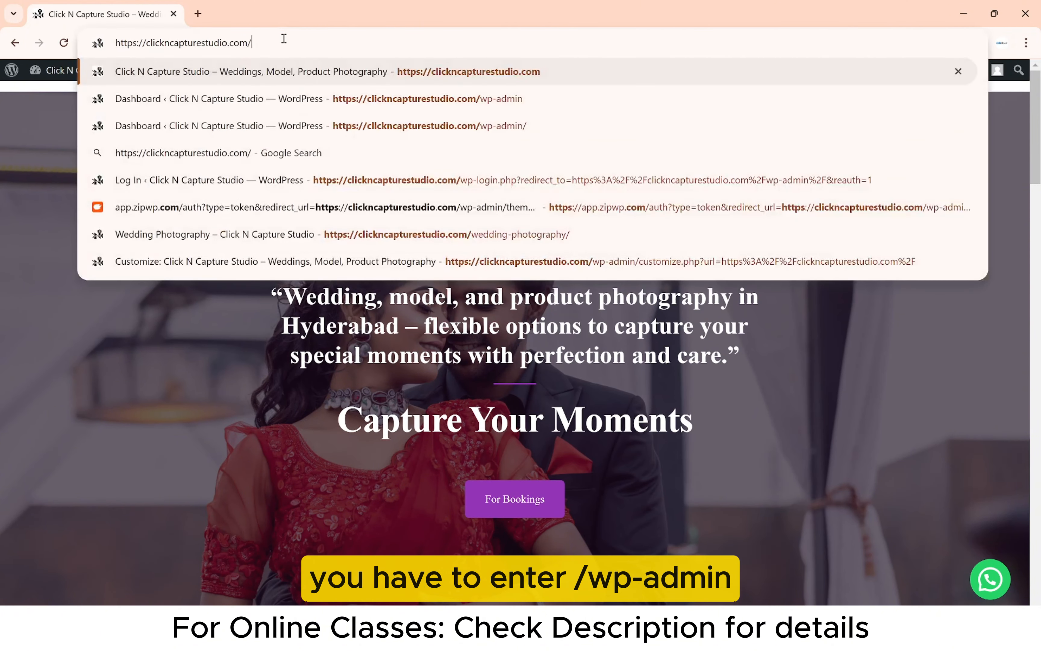
type("w")
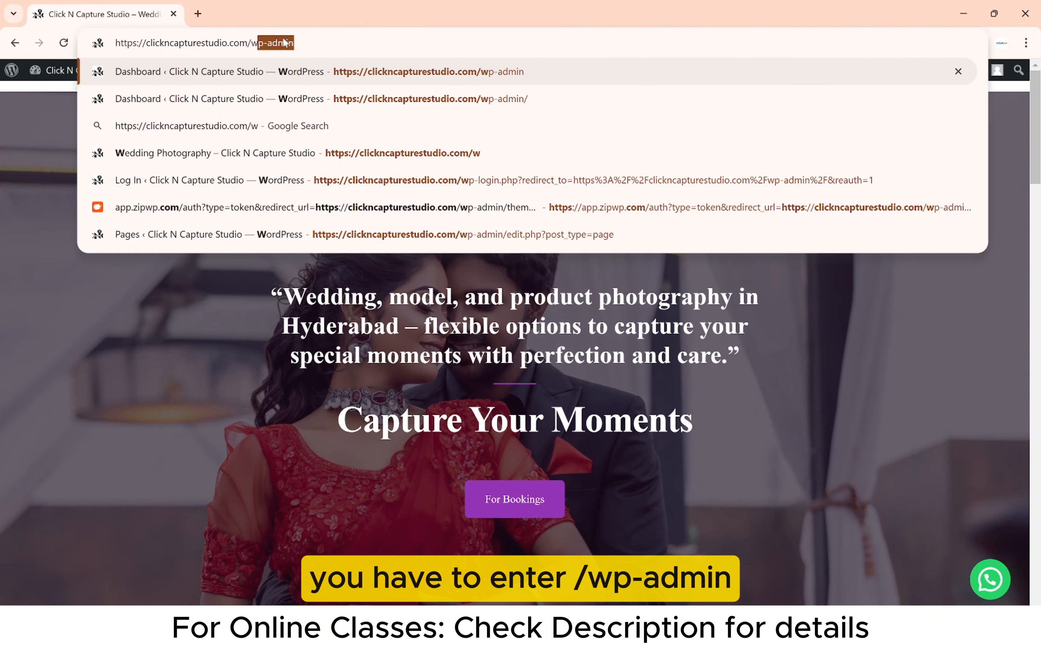
left_click(312, 38)
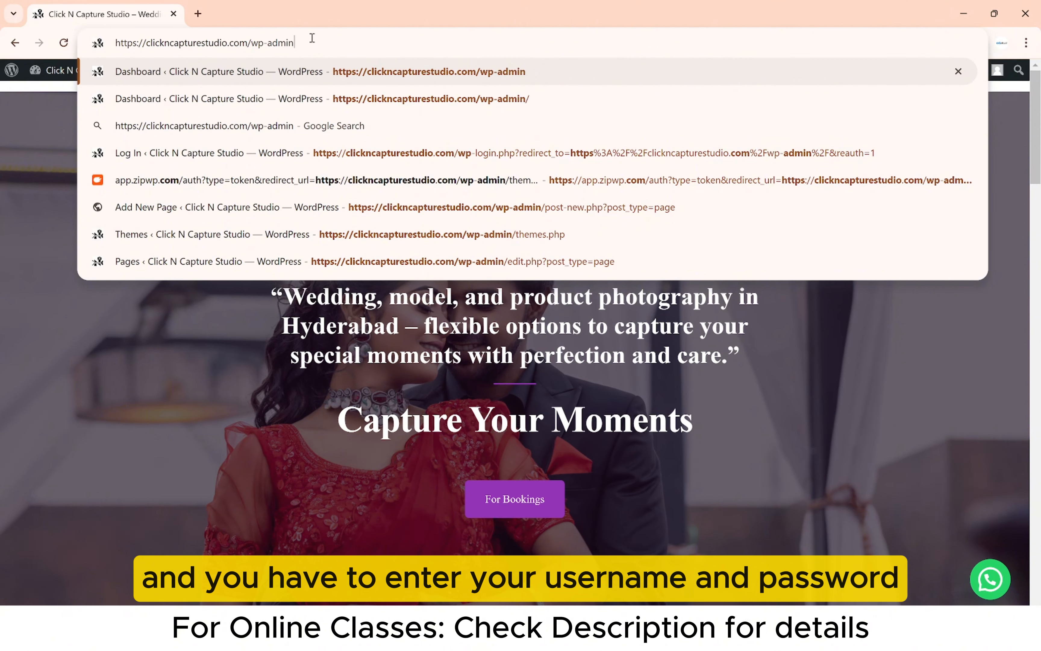
key("Return")
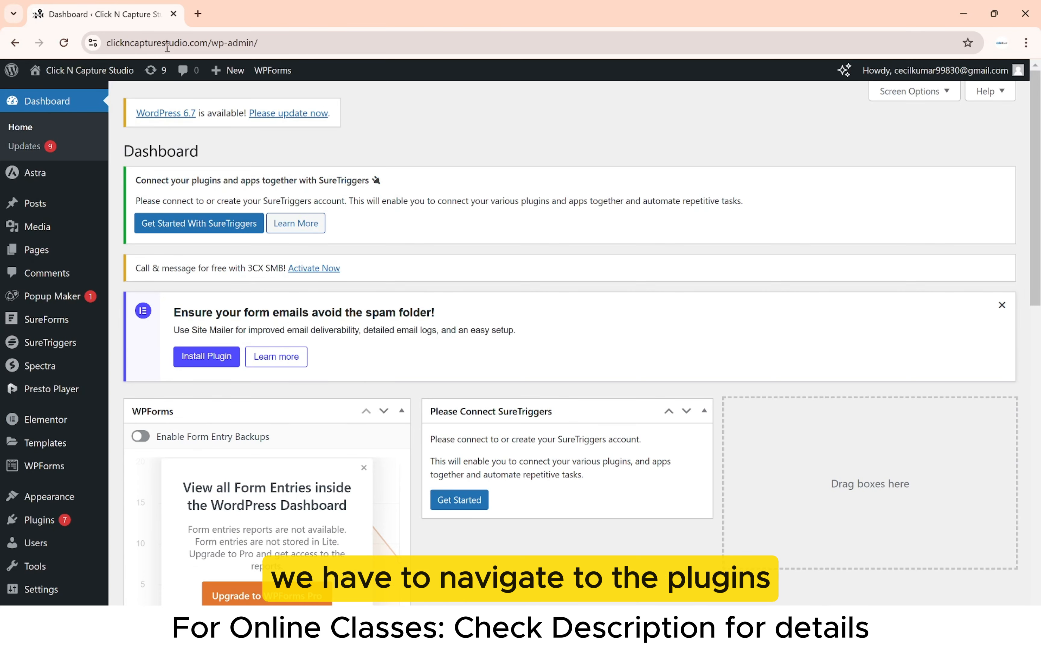
Find the myStickymenu plugin among the new plugins, then install and activate it
mouse_move(13, 521)
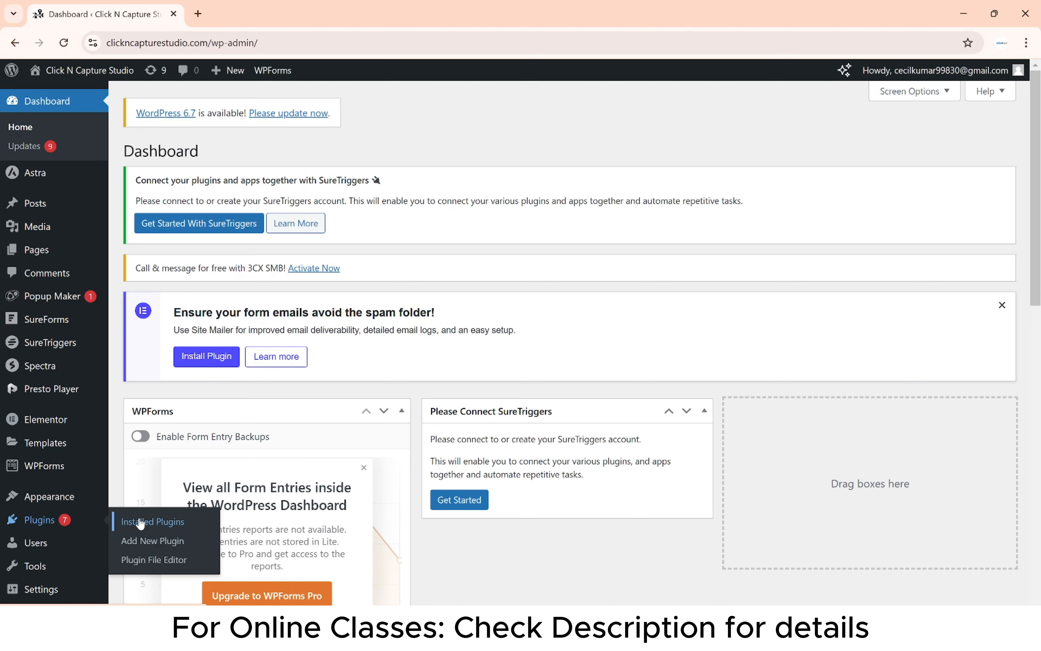
left_click(140, 541)
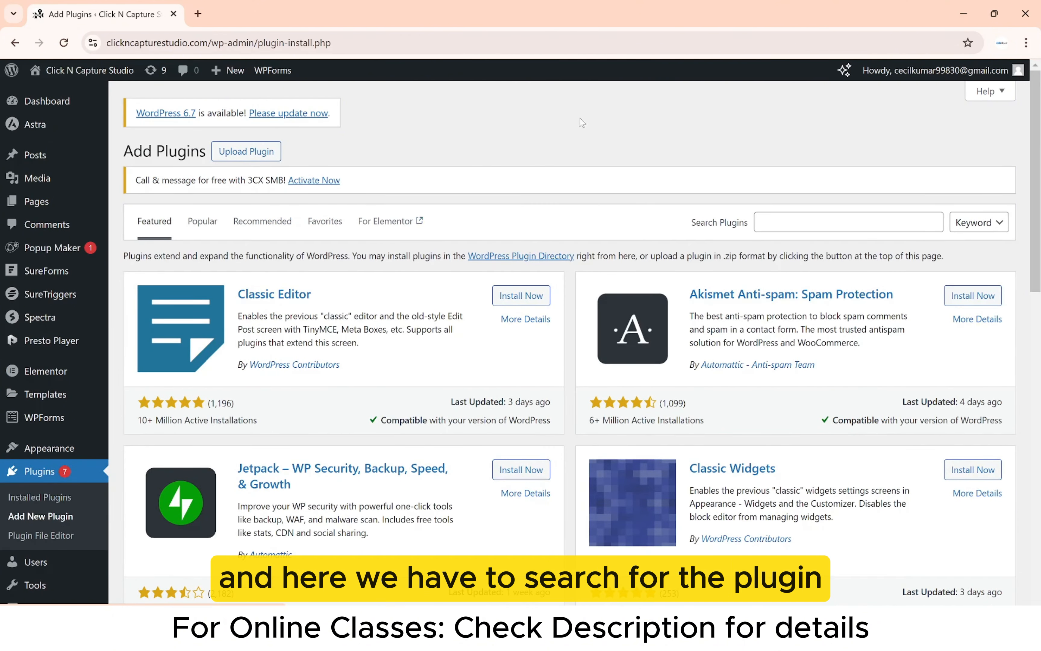
left_click(770, 222)
type("myStickymenu")
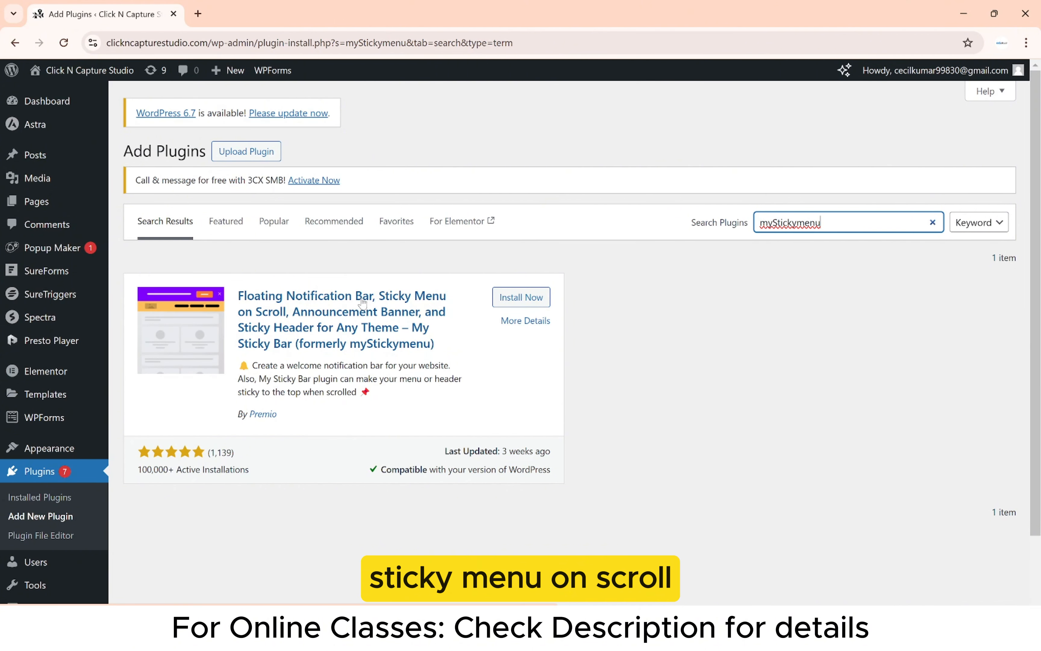
left_click(516, 296)
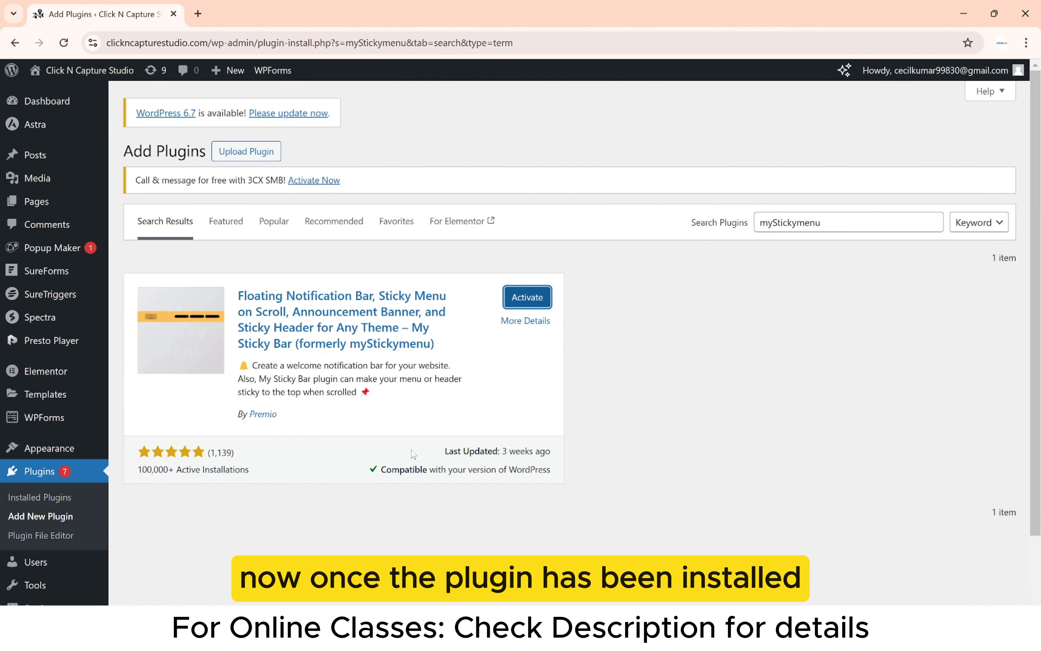
left_click(518, 306)
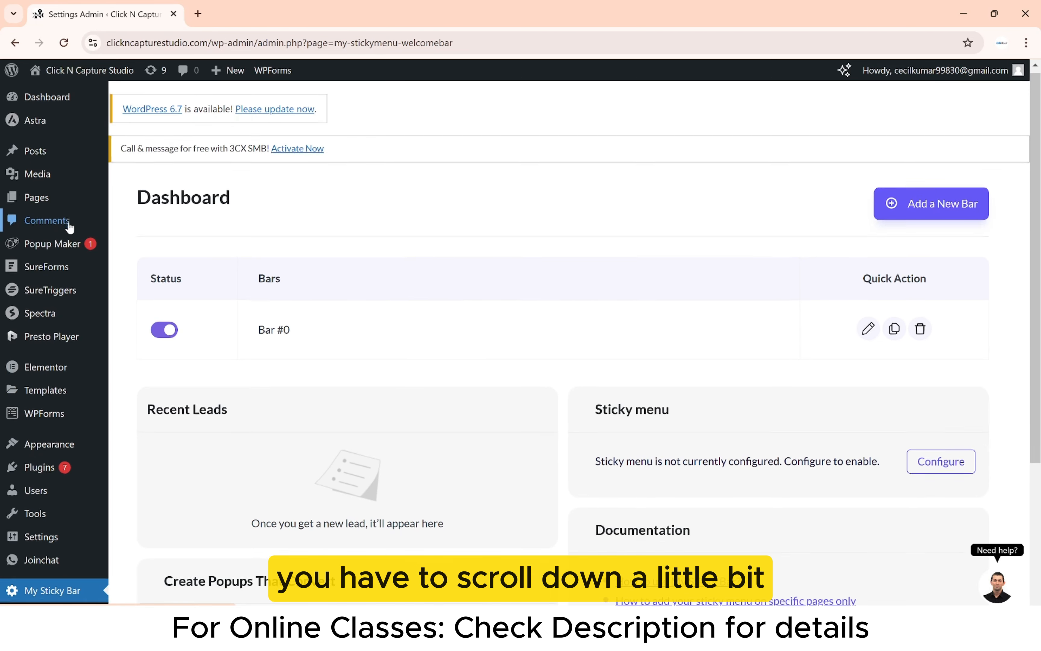
Open the Sticky menu configuration in My Sticky Bar and enable the sticky menu
scroll(68, 227, "down", 1)
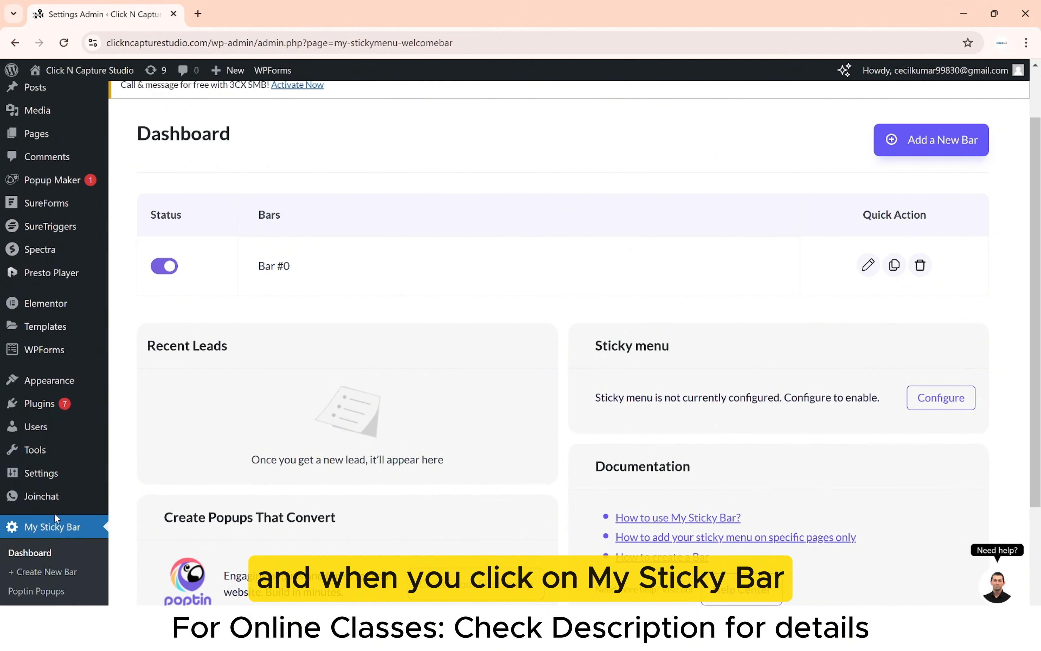
left_click(47, 529)
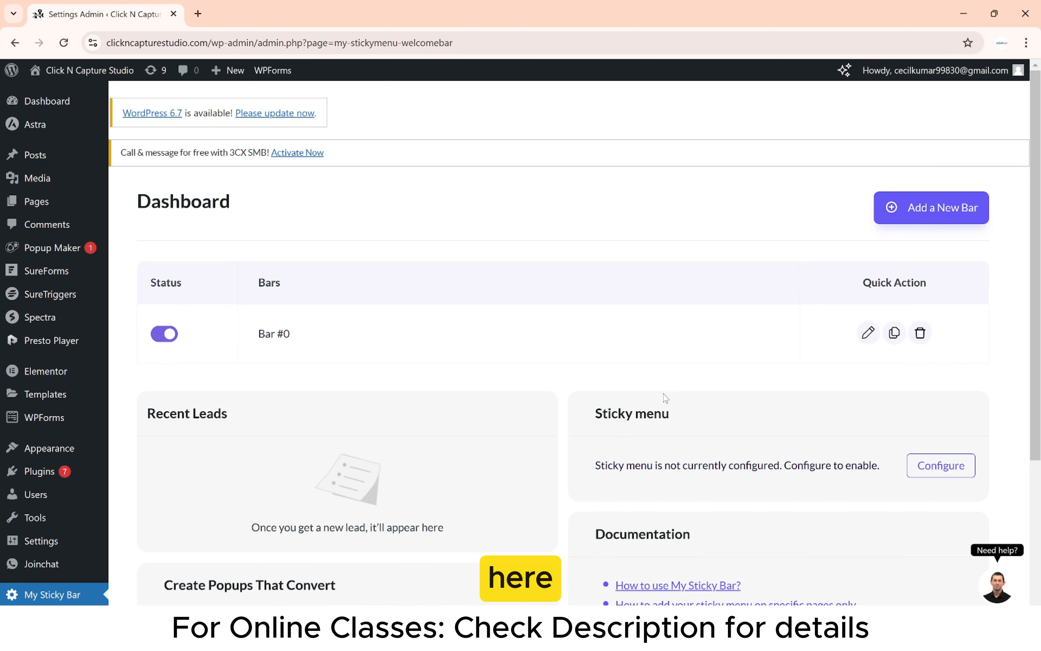
left_click_drag(601, 465, 784, 468)
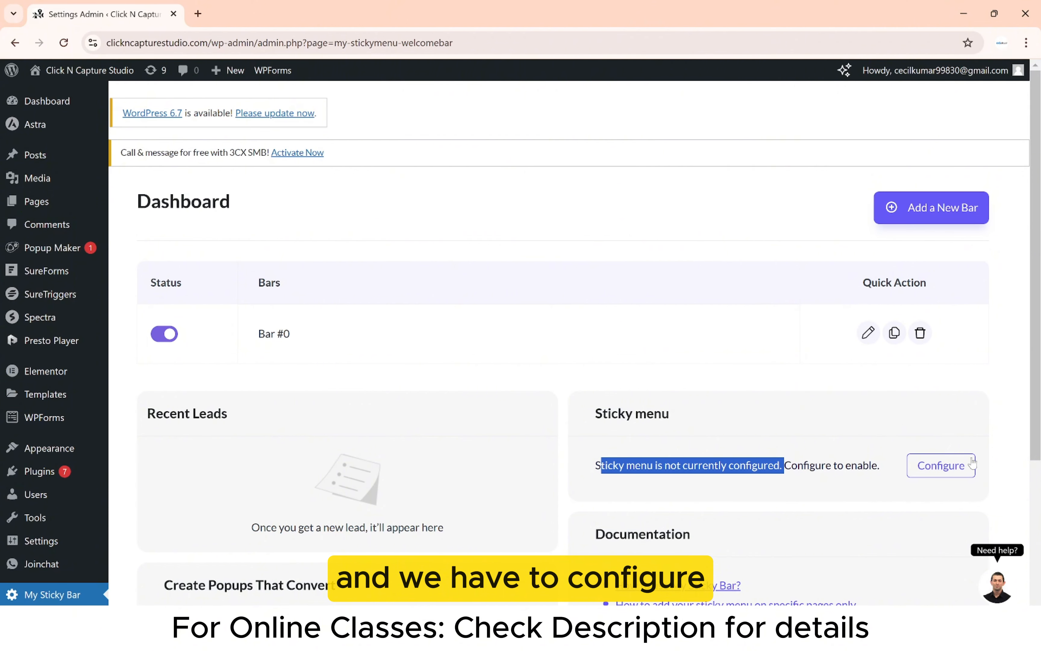
left_click(942, 466)
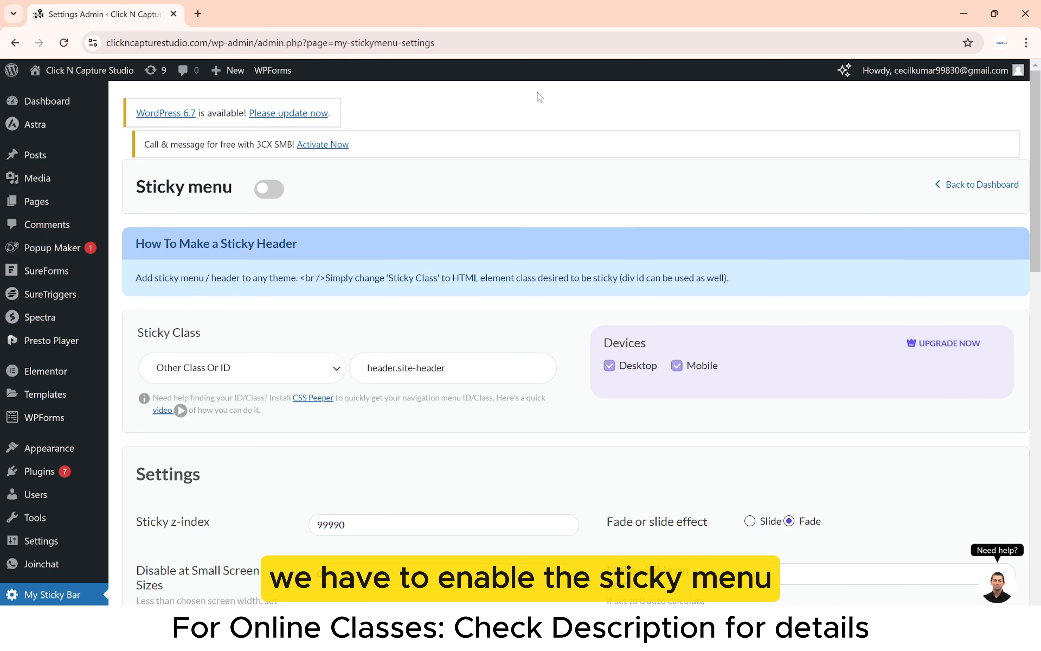
left_click(266, 189)
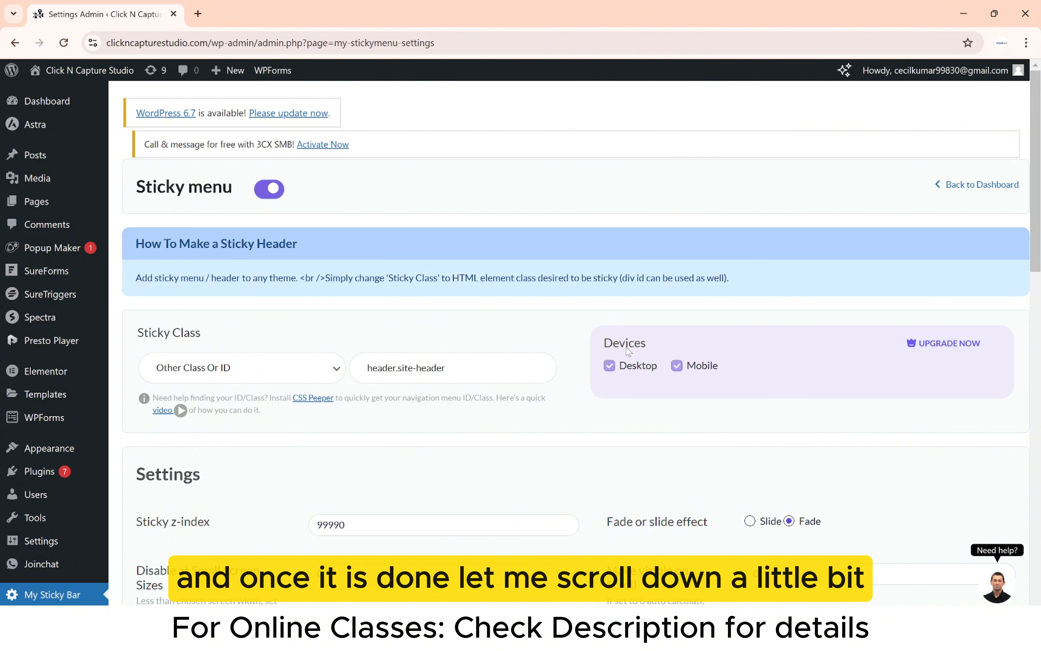
Keep the sticky background color at black (#000000) and save the sticky menu settings
scroll(628, 351, "down", 5)
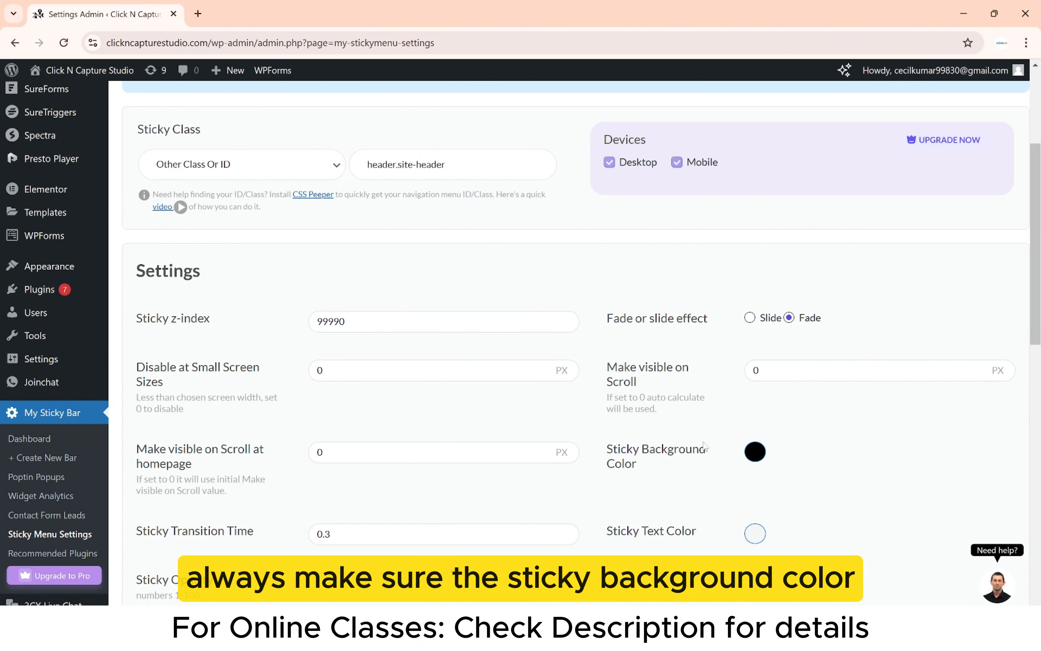
left_click(761, 451)
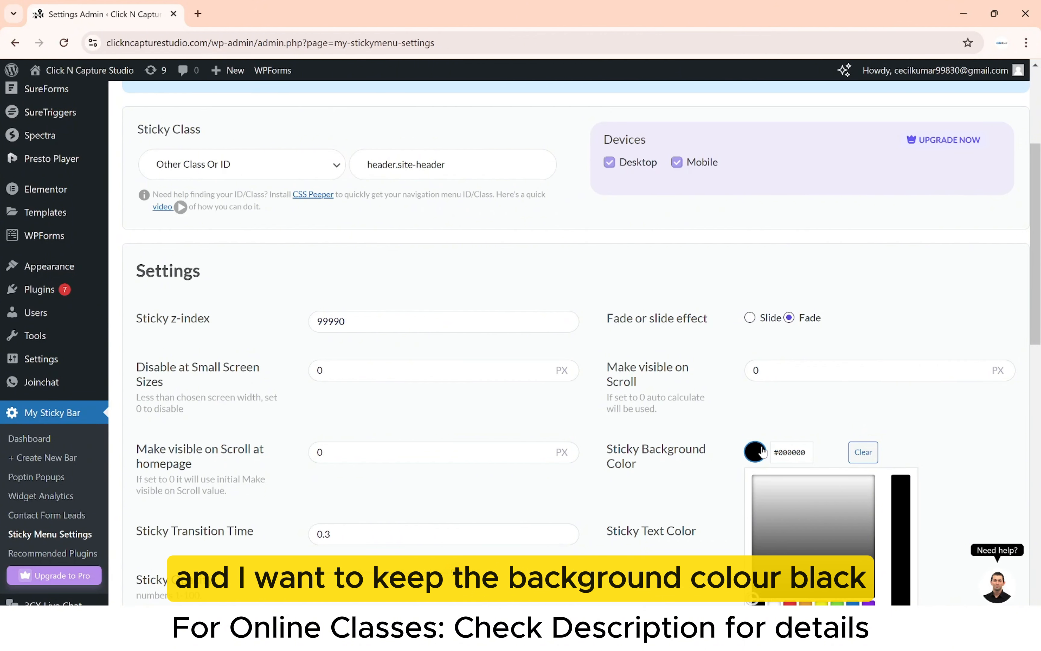
left_click(689, 474)
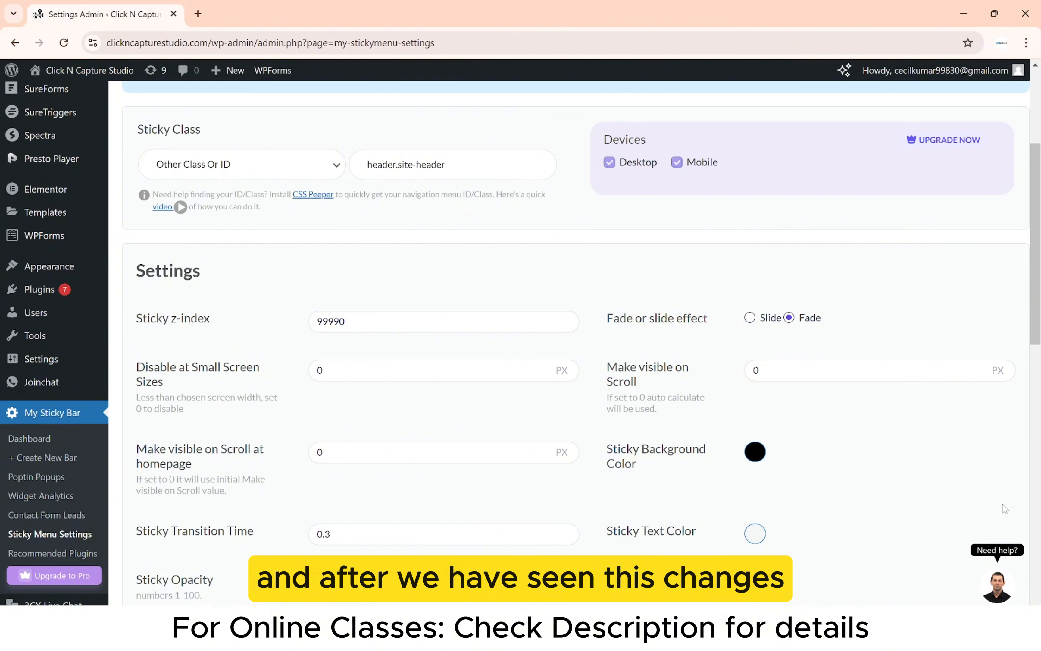
scroll(1039, 318, "down", 1)
scroll(1039, 317, "down", 10)
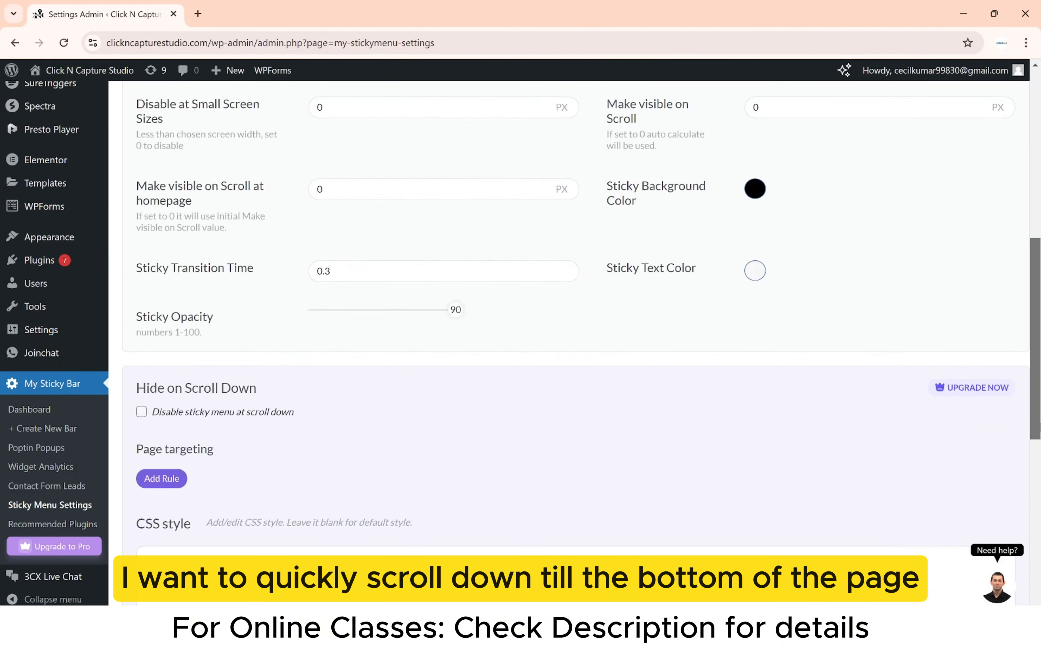
scroll(575, 302, "down", 2)
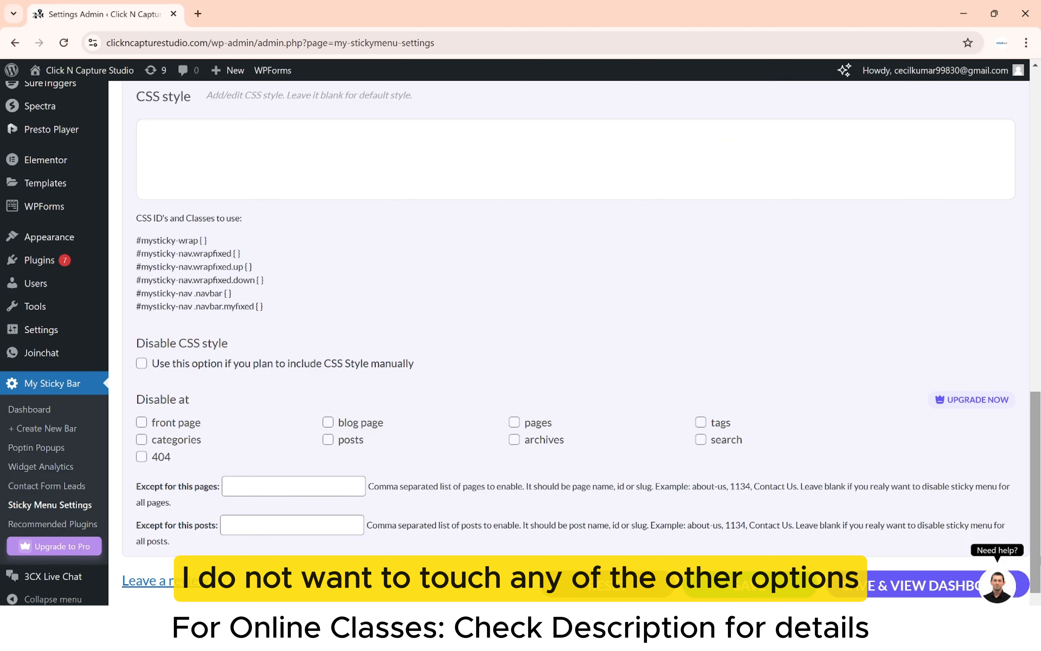
left_click(729, 592)
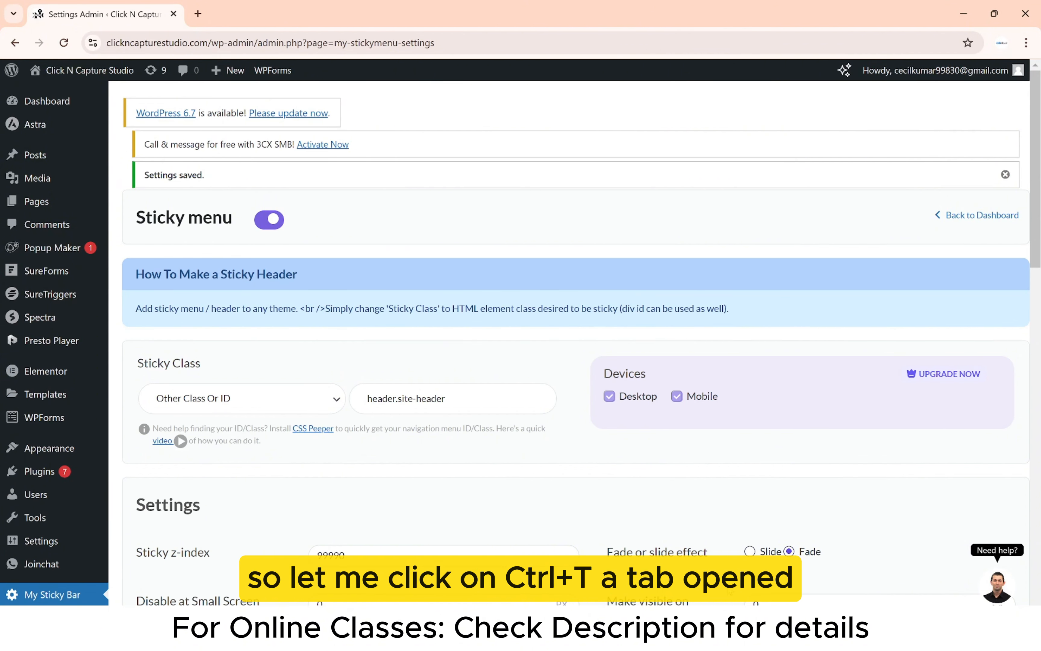
Load clickncapturestudio.com in a new browser tab and check the header menu's behavior down the whole home page
key("ctrl+t")
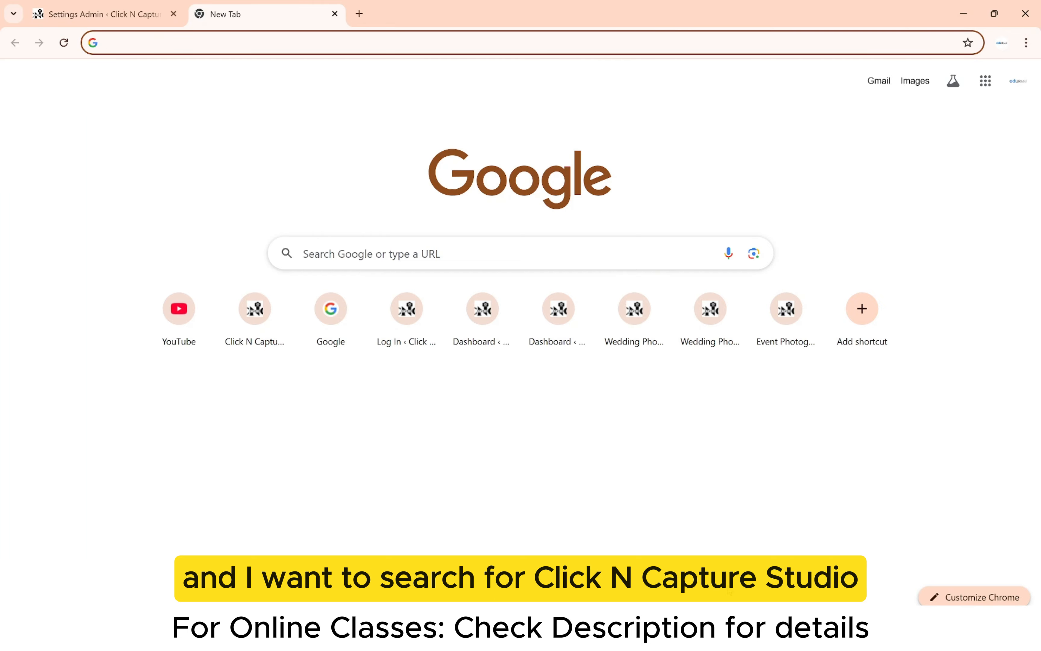
type("clickncapturestudio.com")
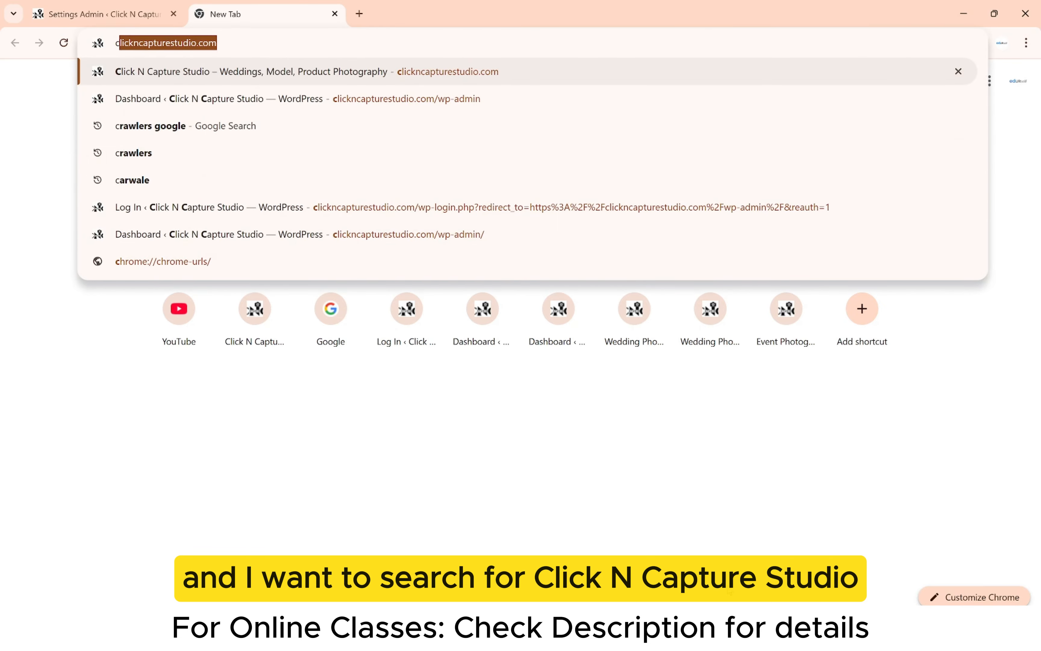
key("Return")
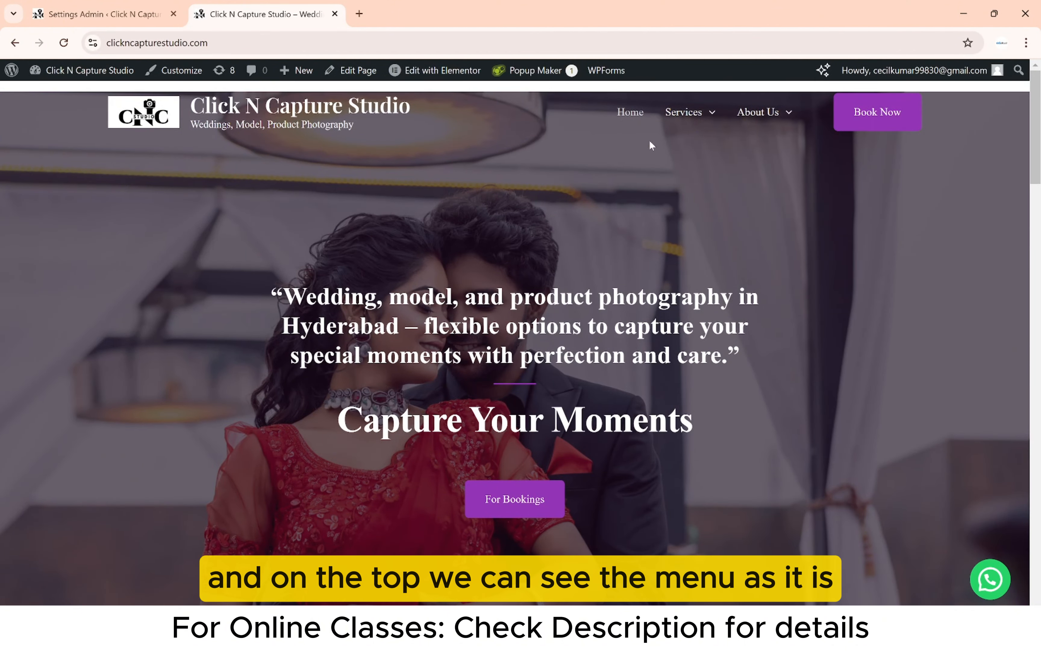
mouse_move(658, 130)
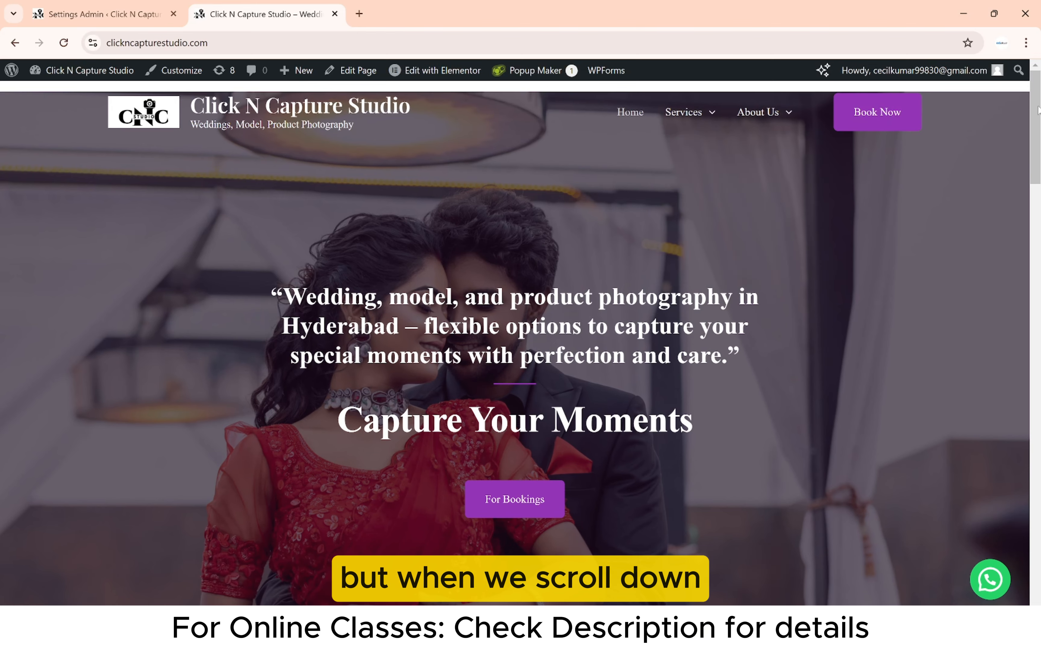
scroll(1038, 110, "down", 4)
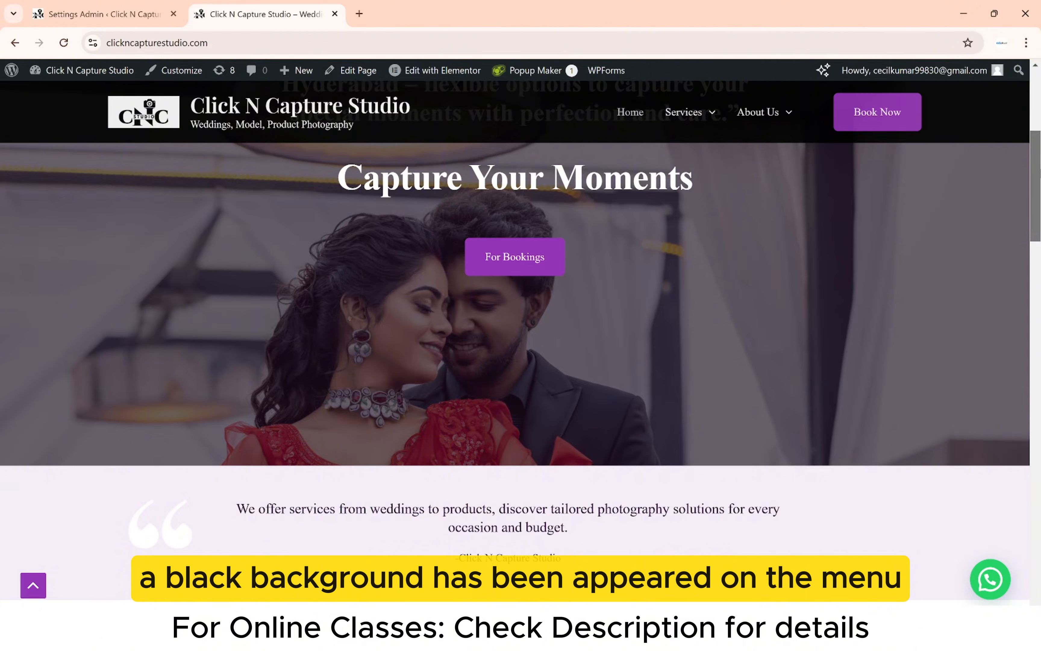
scroll(517, 335, "down", 10)
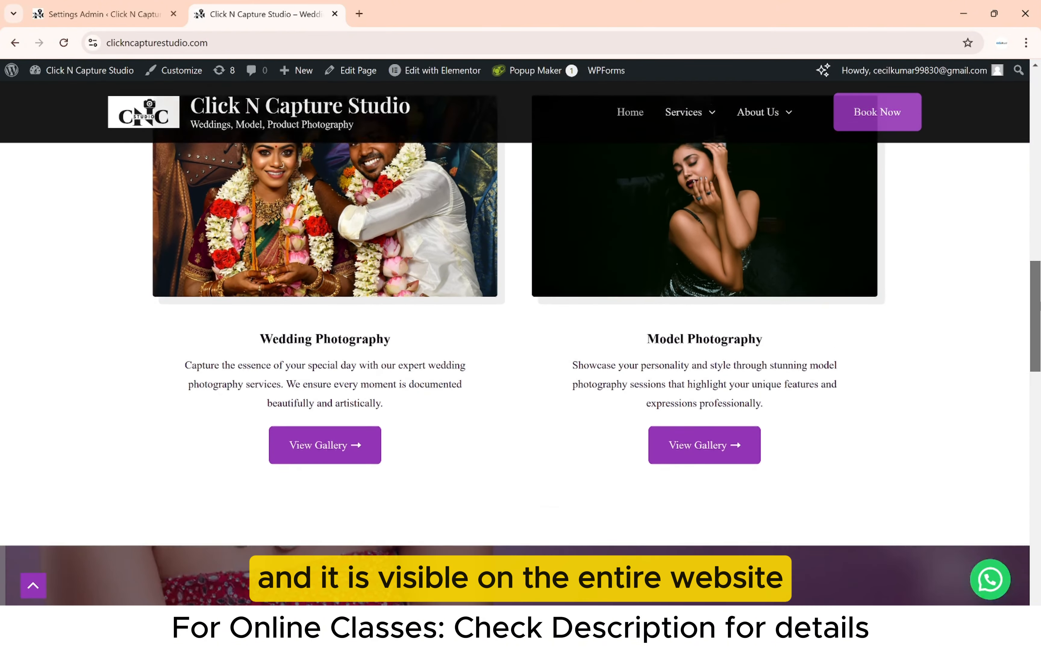
scroll(517, 336, "down", 10)
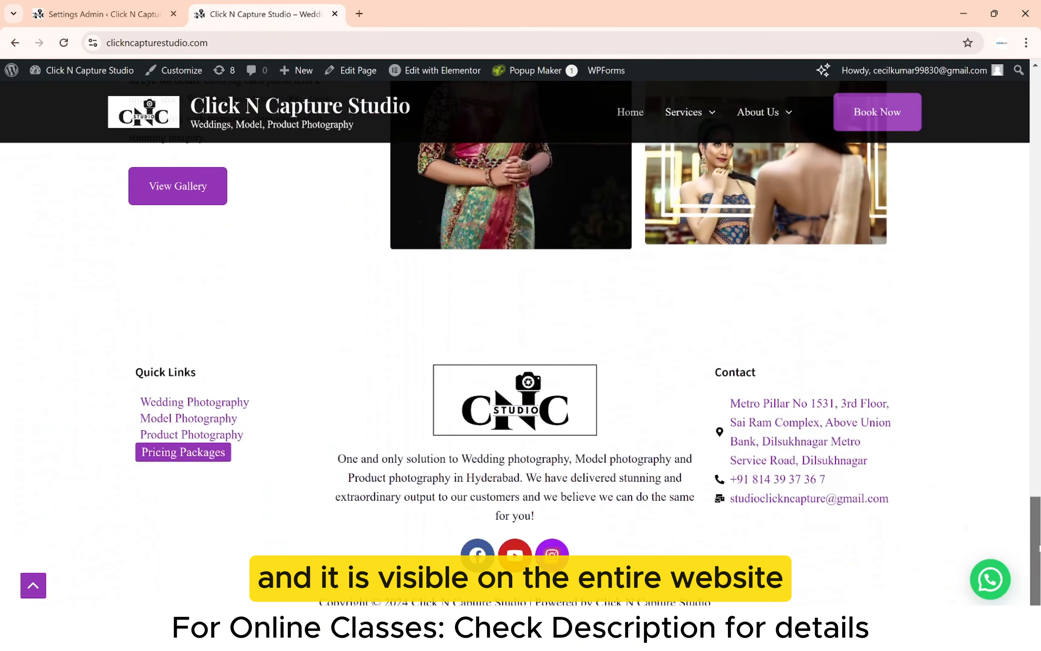
left_click_drag(1039, 546, 1039, 86)
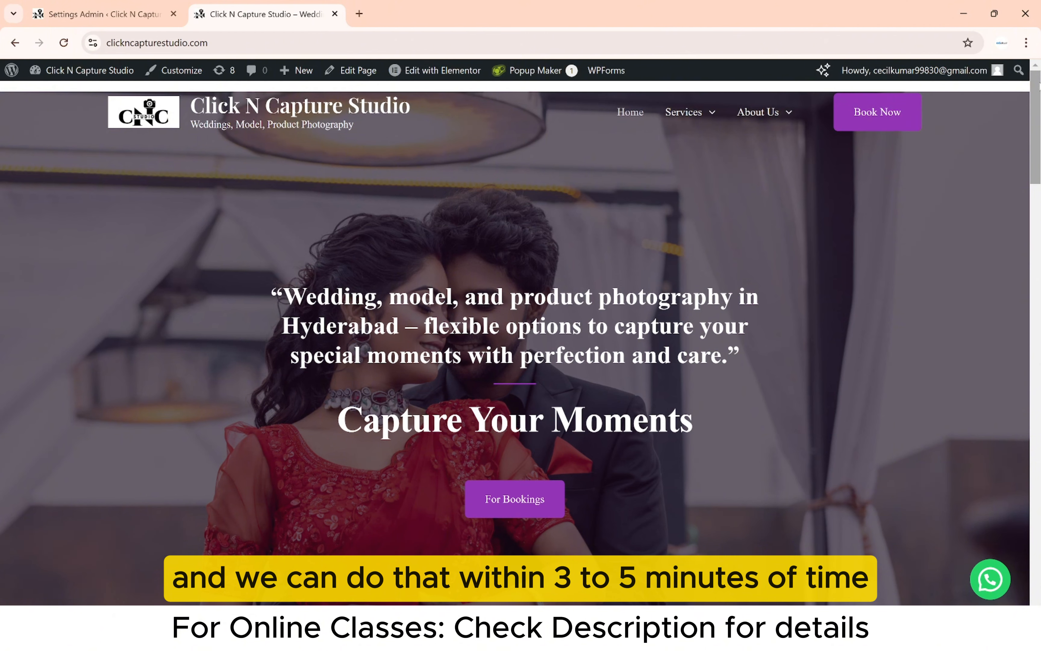